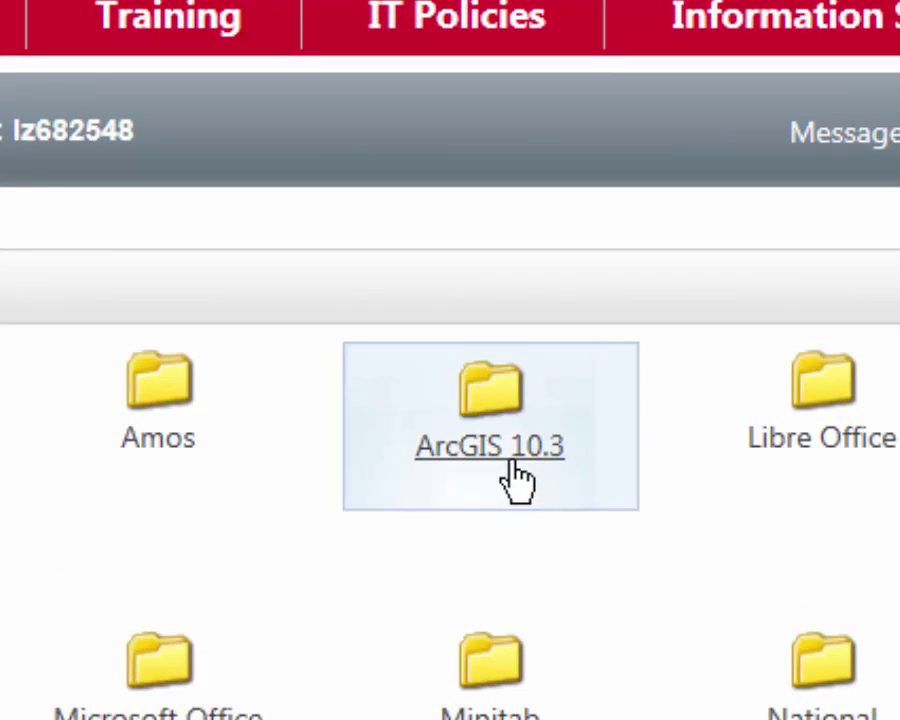
Launch ArcMap 10 version 3 from the ArcGIS 10.3 folder, allowing the Citrix program, and dismiss the Getting Started dialog.
{"action": "left_click", "coordinate": [518, 480]}
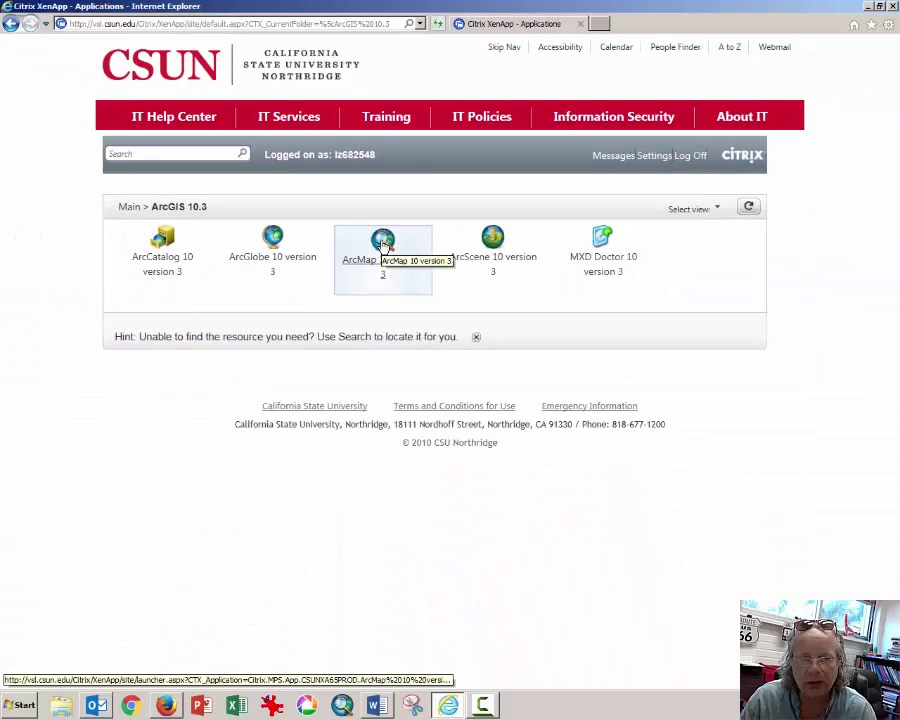
{"action": "left_click", "coordinate": [383, 245]}
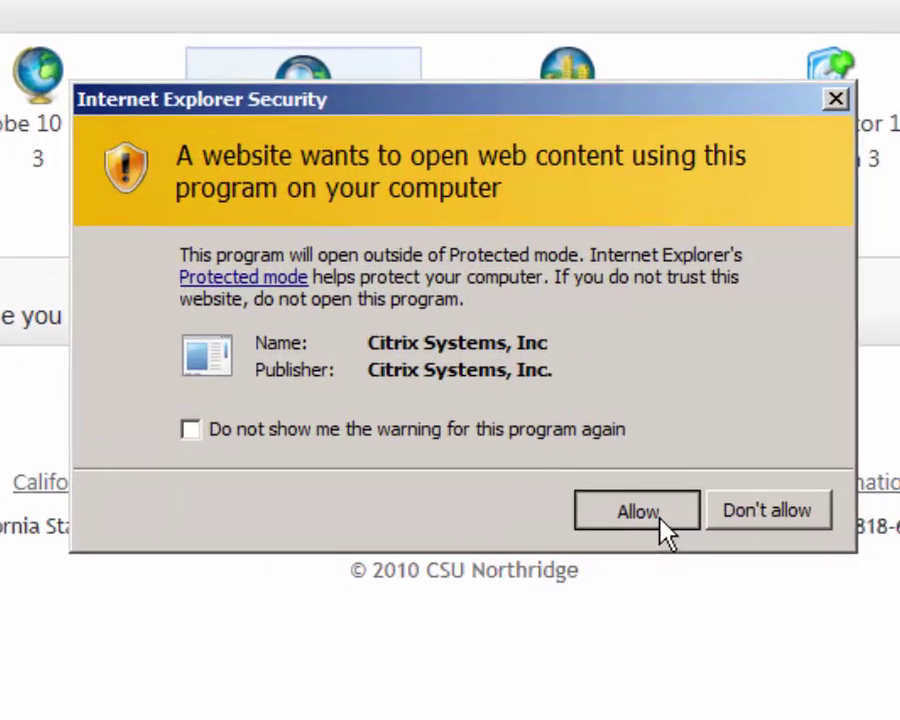
{"action": "left_click", "coordinate": [660, 518]}
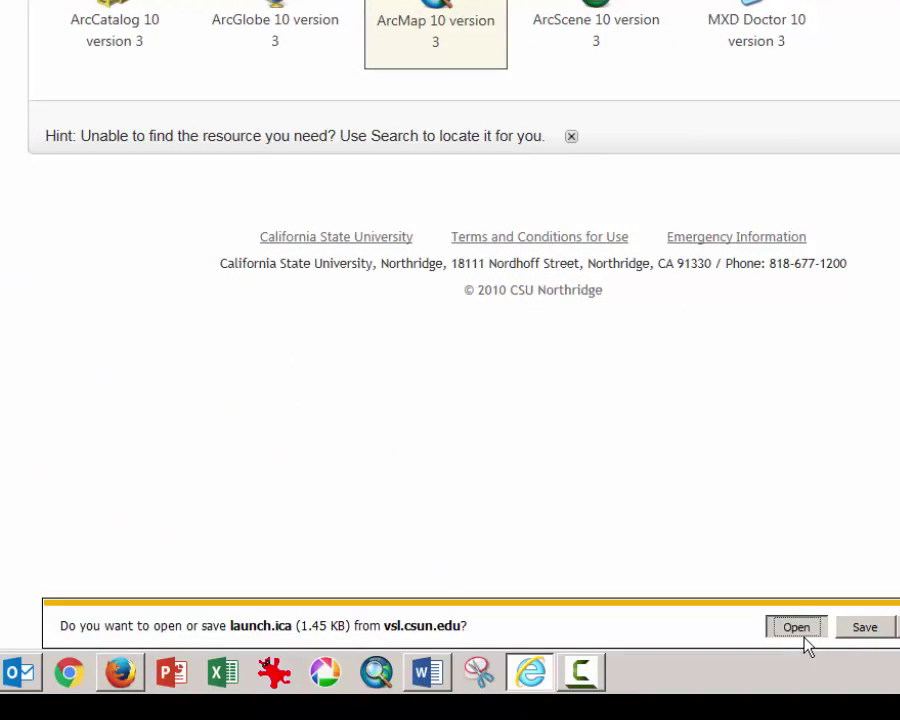
{"action": "left_click", "coordinate": [800, 630]}
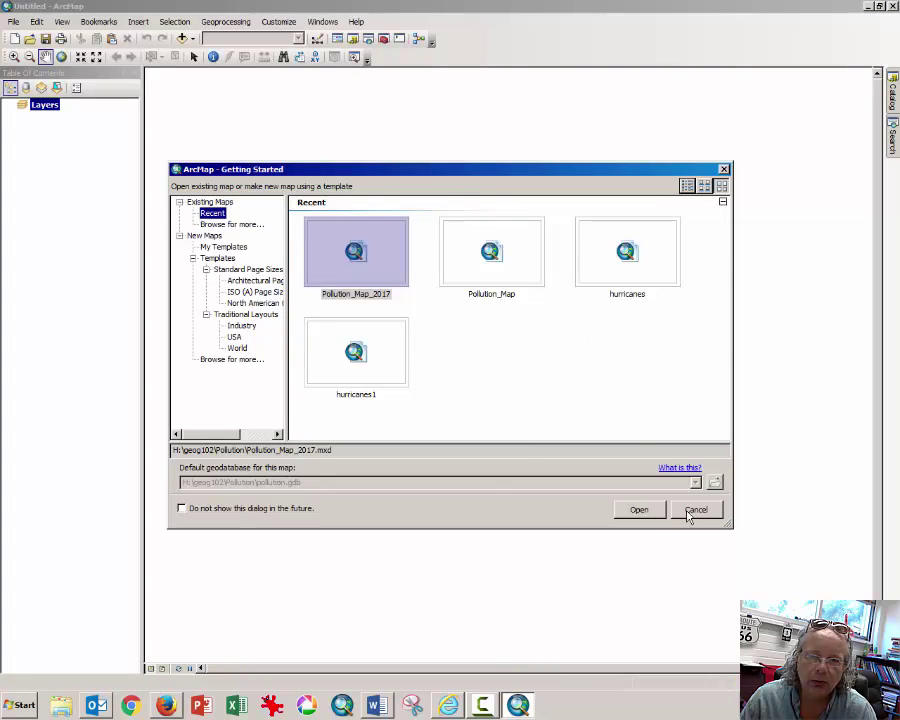
{"action": "left_click", "coordinate": [694, 510]}
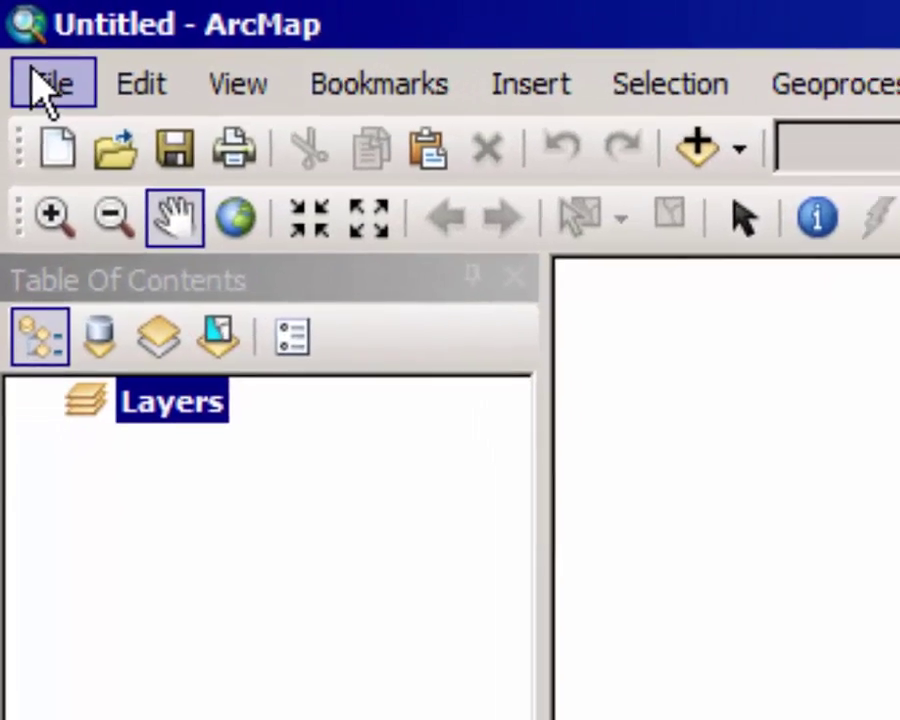
Open the map document Pollution_Map_2017 from the geog102\Pollution folder on the Geog Share (H:) drive.
{"action": "left_click", "coordinate": [45, 86]}
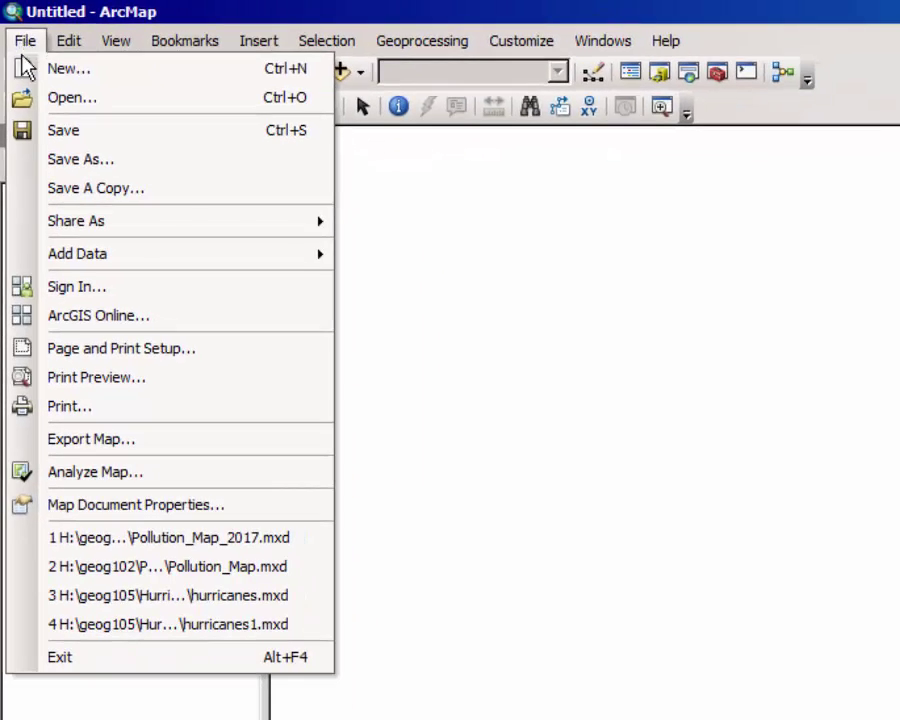
{"action": "left_click", "coordinate": [64, 100]}
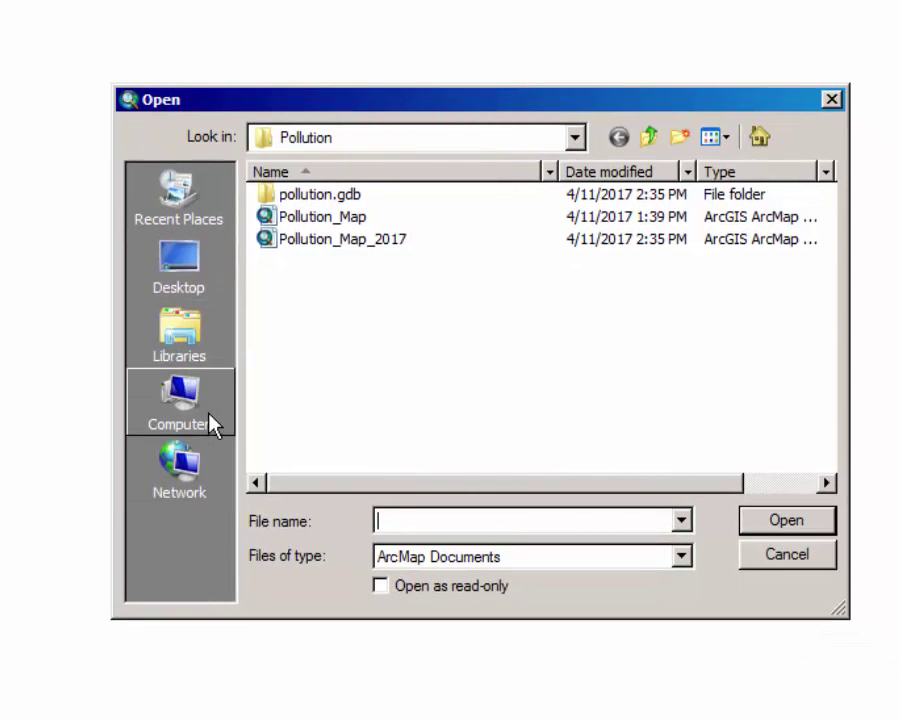
{"action": "left_click", "coordinate": [211, 423]}
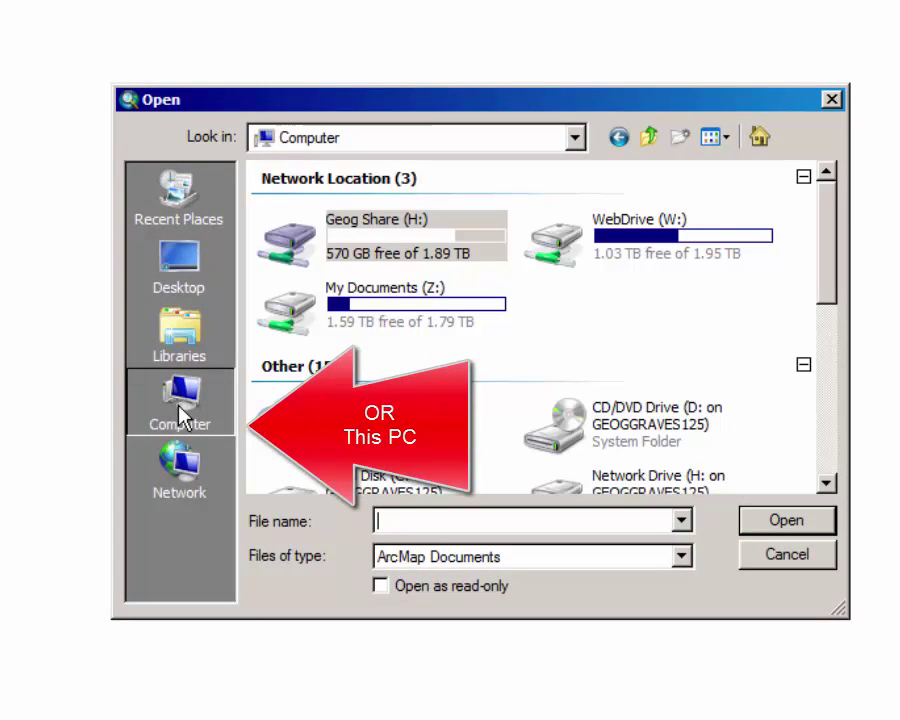
{"action": "left_click", "coordinate": [415, 248]}
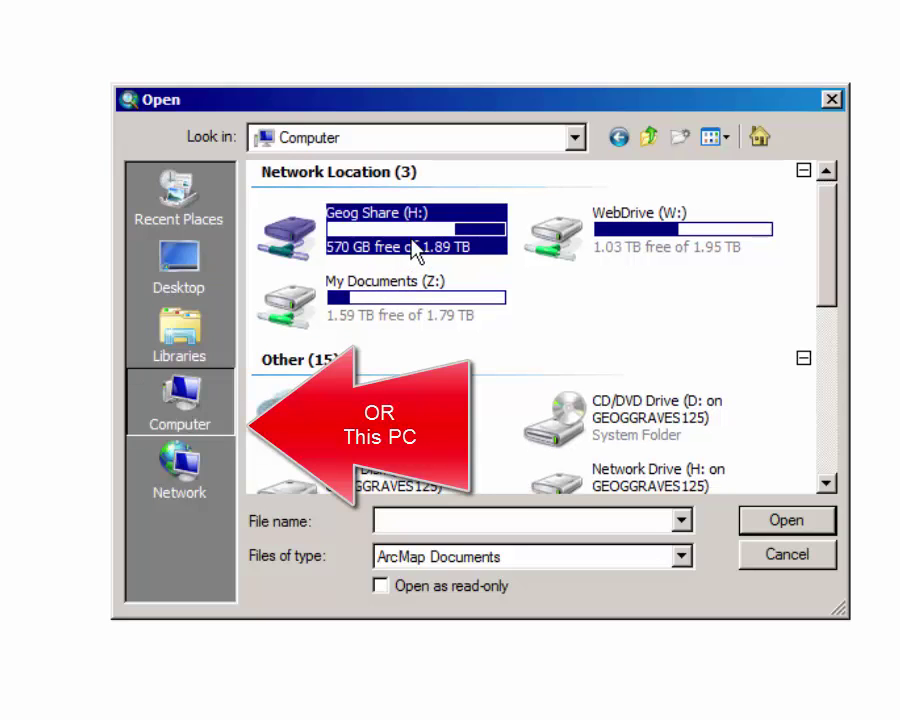
{"action": "left_click", "coordinate": [772, 522]}
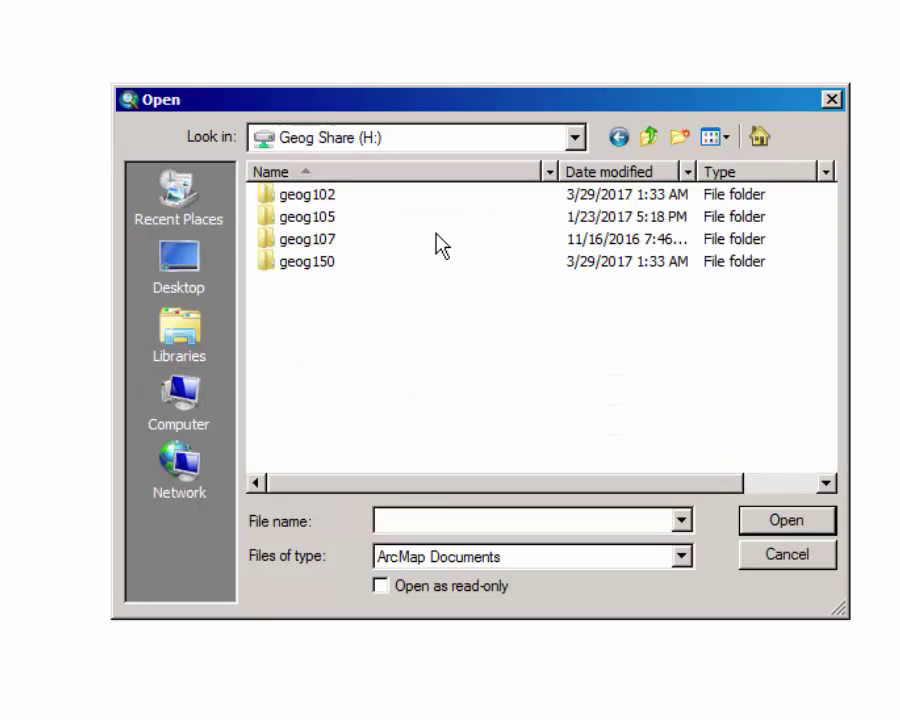
{"action": "left_click", "coordinate": [323, 200]}
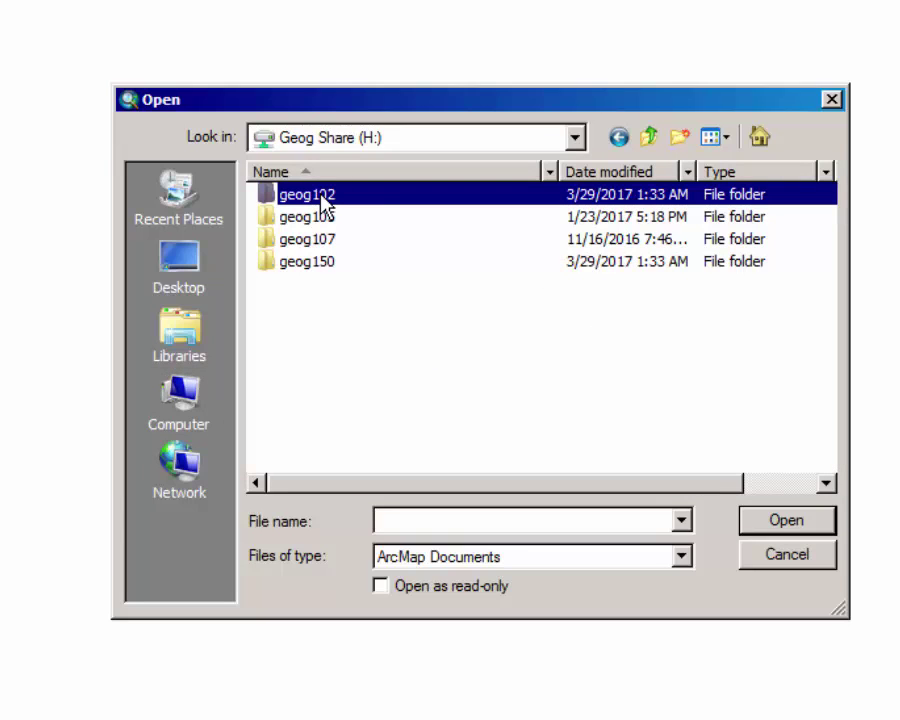
{"action": "double_click", "coordinate": [323, 200]}
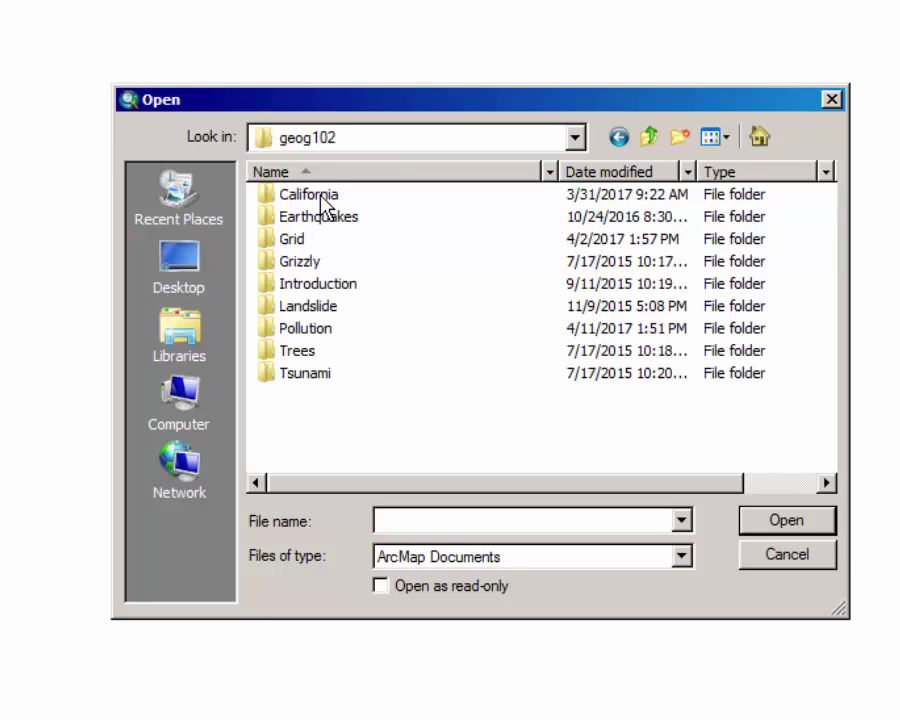
{"action": "left_click", "coordinate": [296, 334]}
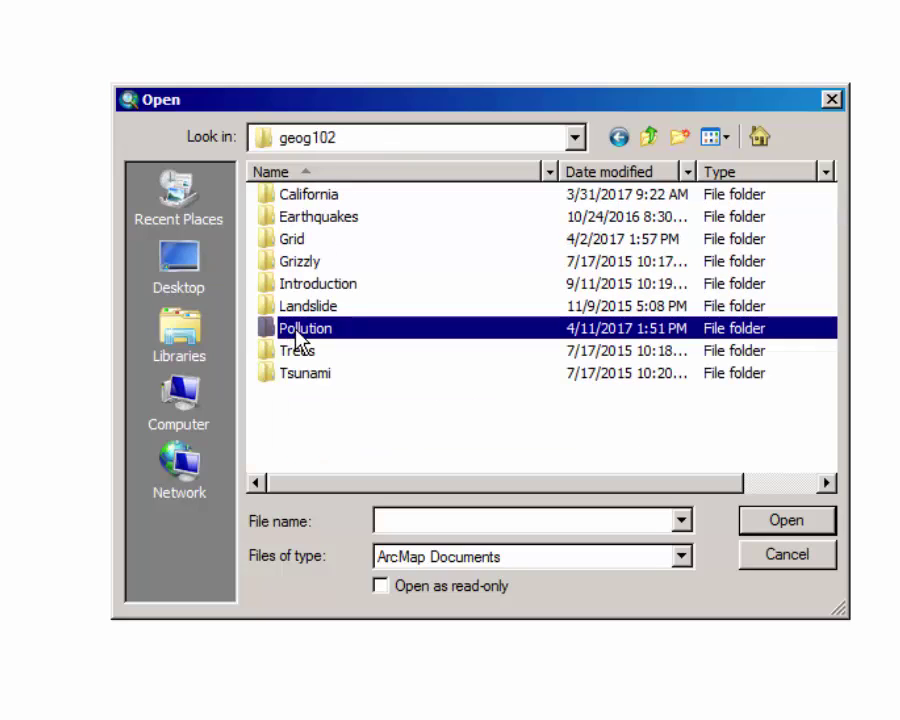
{"action": "double_click", "coordinate": [296, 334]}
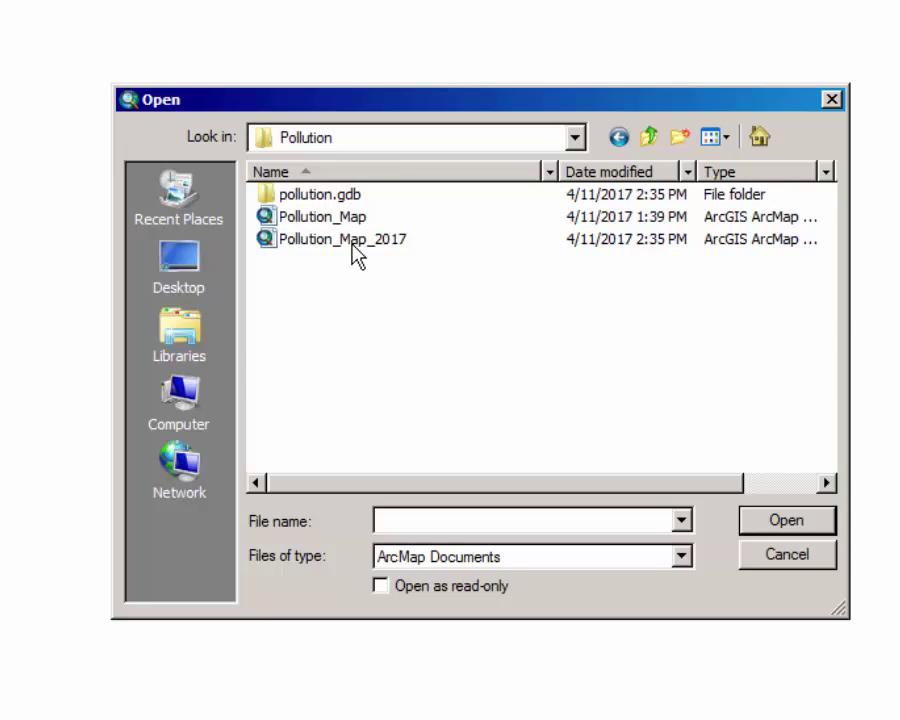
{"action": "left_click", "coordinate": [352, 243]}
{"action": "left_click", "coordinate": [344, 217]}
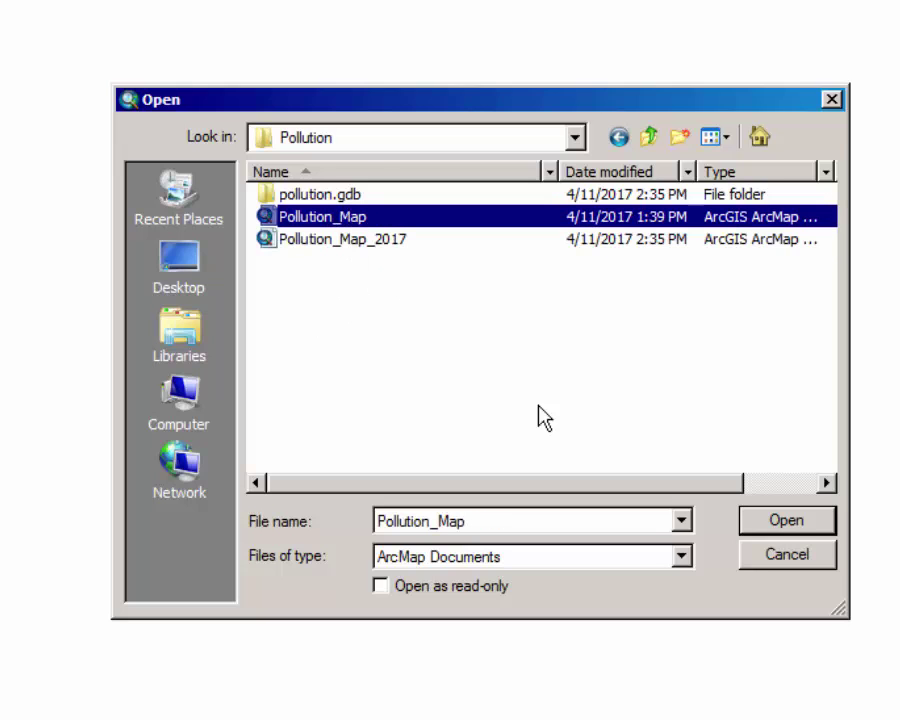
{"action": "left_click", "coordinate": [790, 523]}
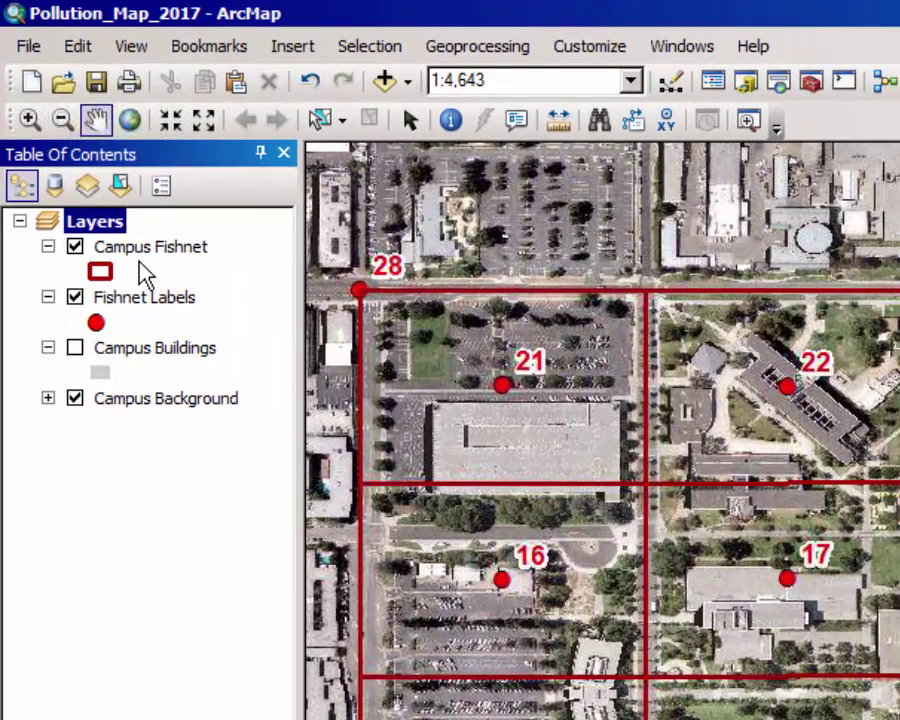
Hide and show the Campus Fishnet and Fishnet Labels layers again to examine what each contains.
{"action": "left_click", "coordinate": [76, 246]}
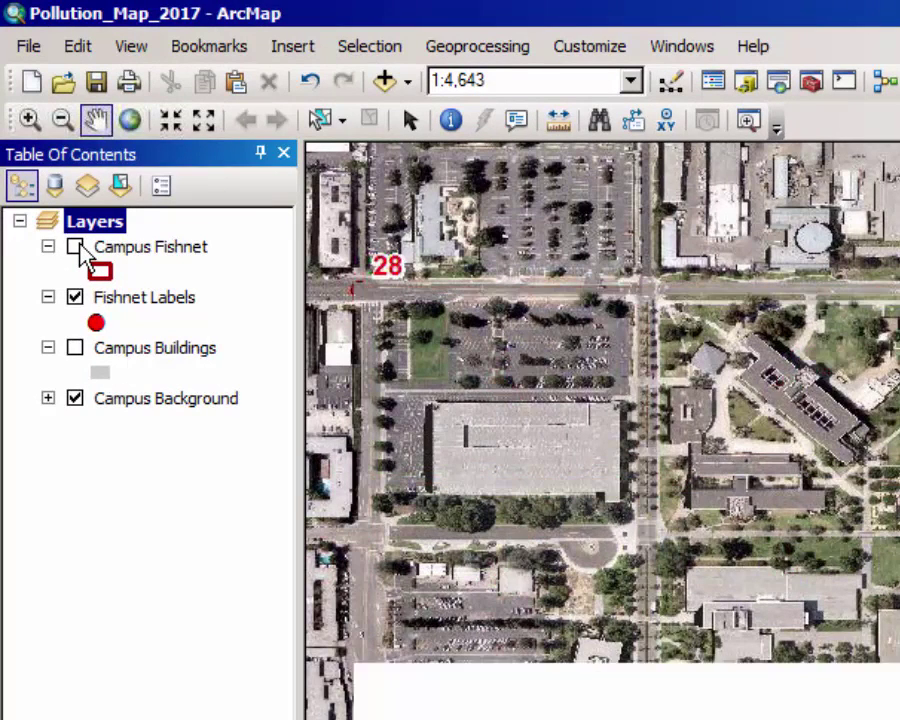
{"action": "left_click", "coordinate": [76, 246]}
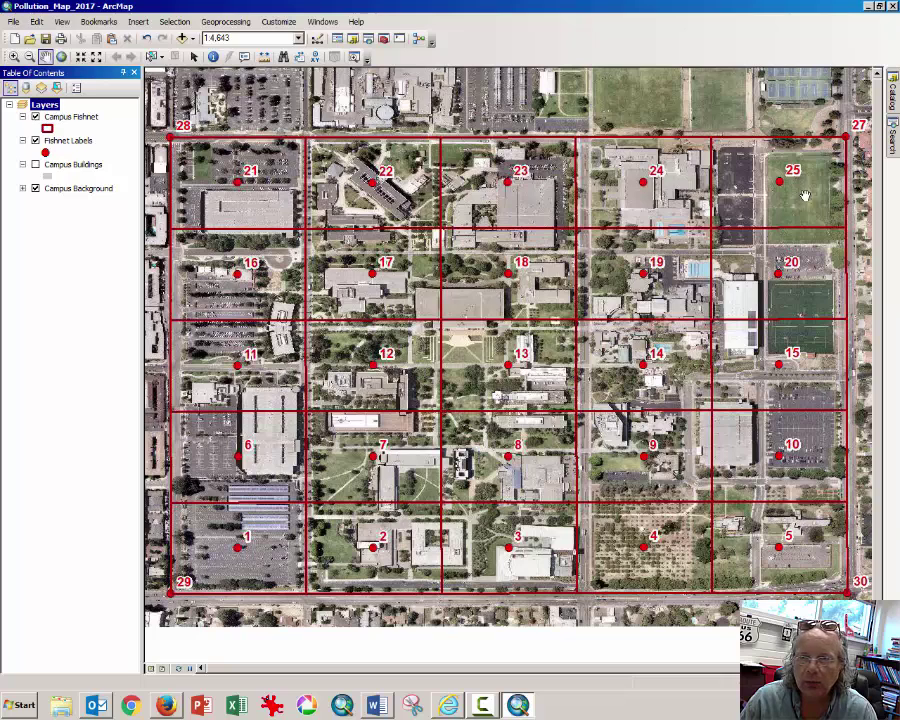
{"action": "left_click", "coordinate": [35, 117]}
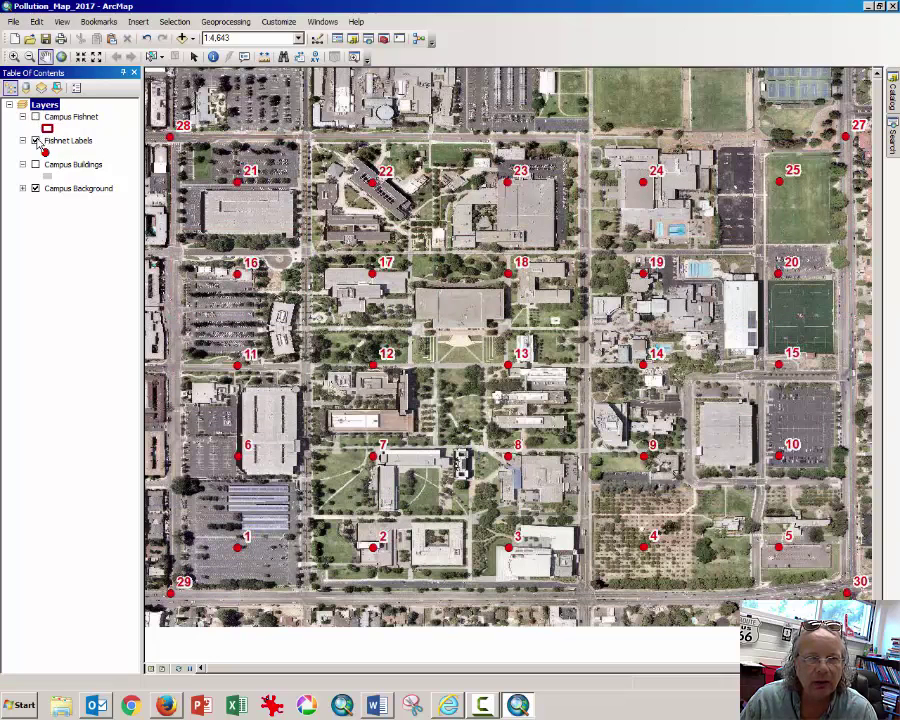
{"action": "left_click", "coordinate": [35, 141]}
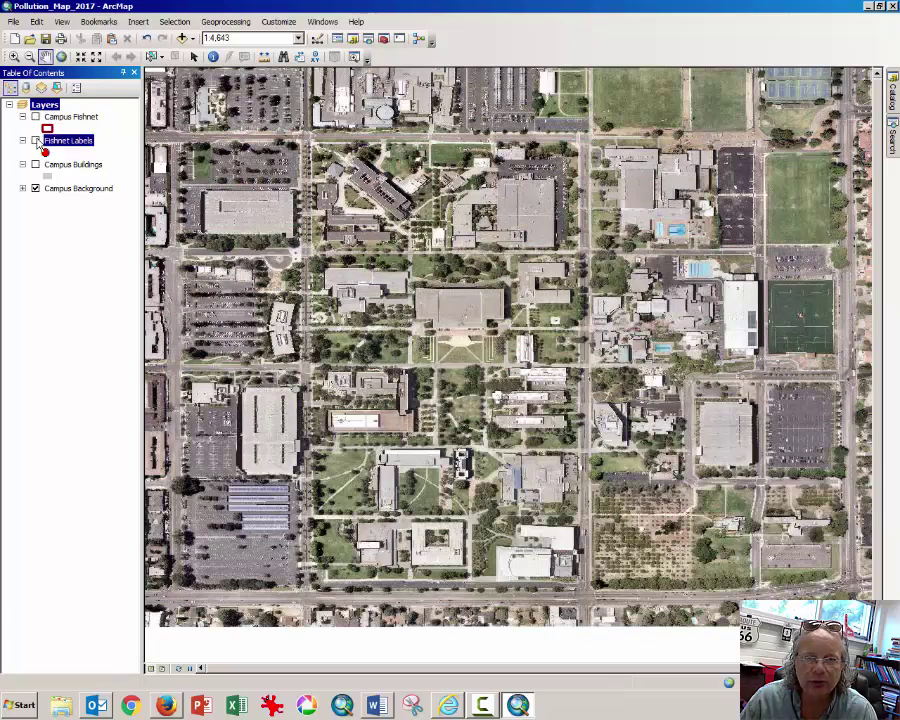
{"action": "left_click", "coordinate": [35, 117]}
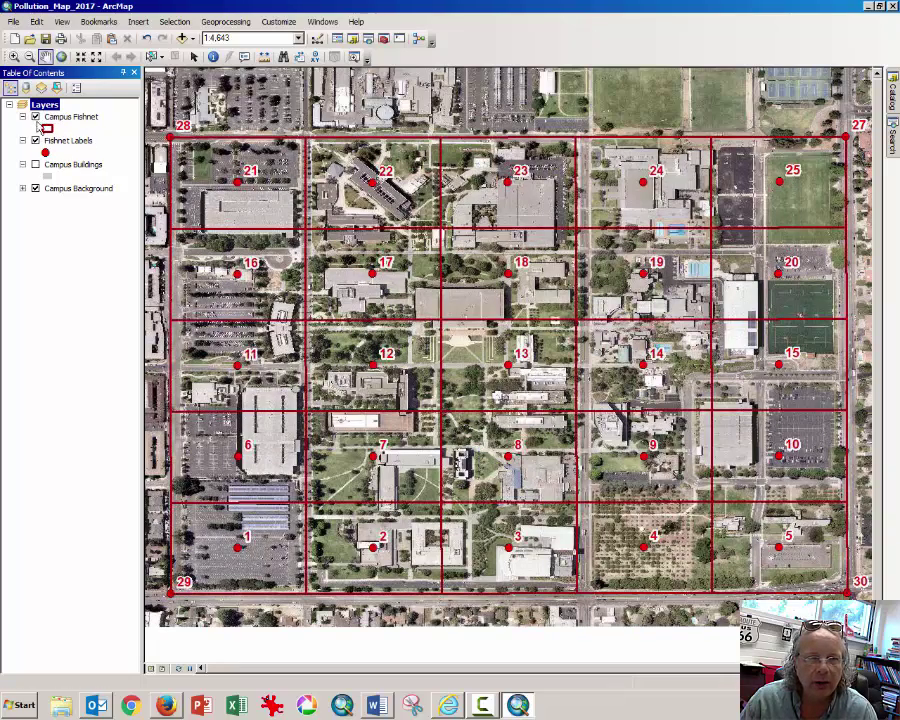
Examine the Campus Buildings layer with and without the Campus Background, then restore both layers' original visibility.
{"action": "left_click", "coordinate": [35, 164]}
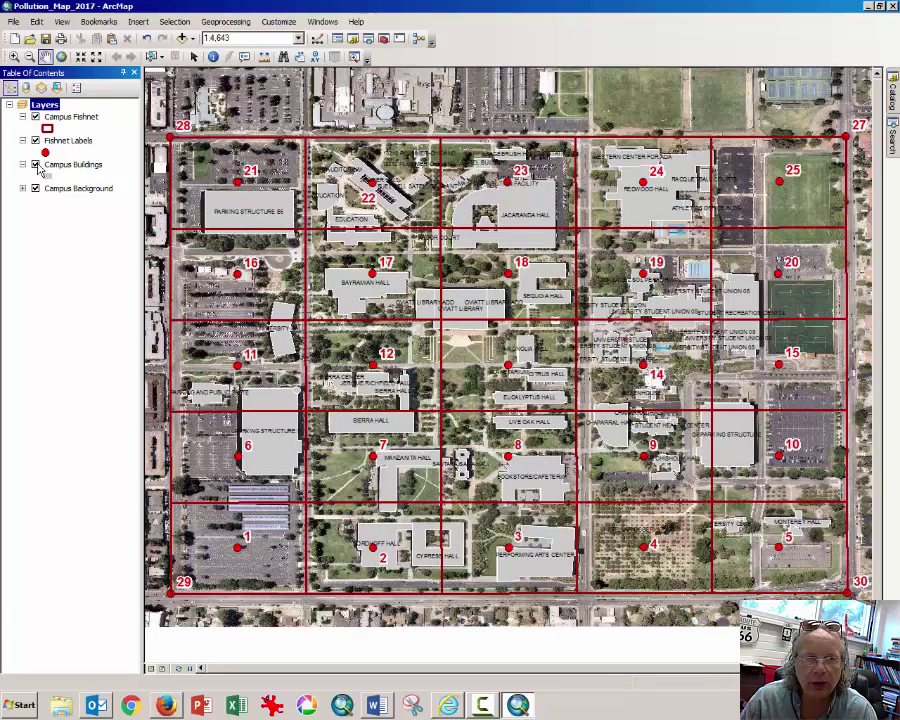
{"action": "left_click", "coordinate": [35, 188]}
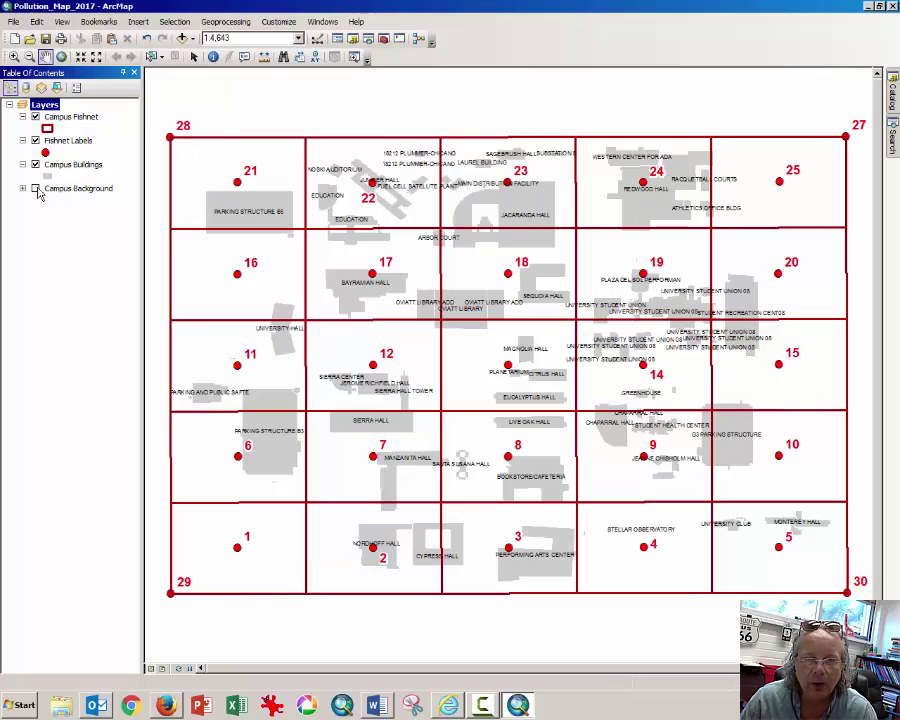
{"action": "left_click", "coordinate": [35, 188]}
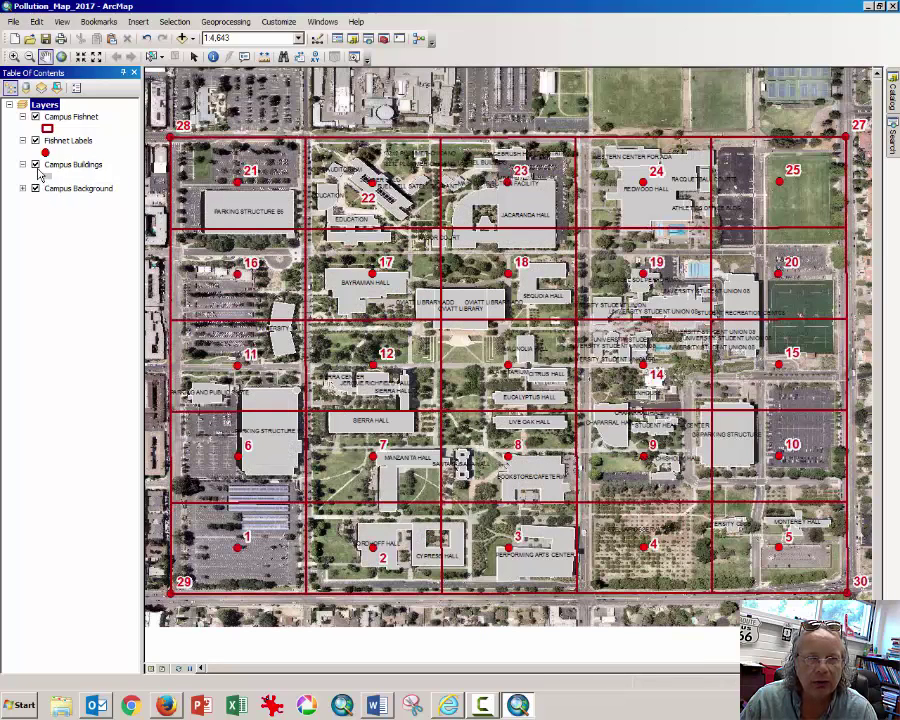
{"action": "left_click", "coordinate": [35, 164]}
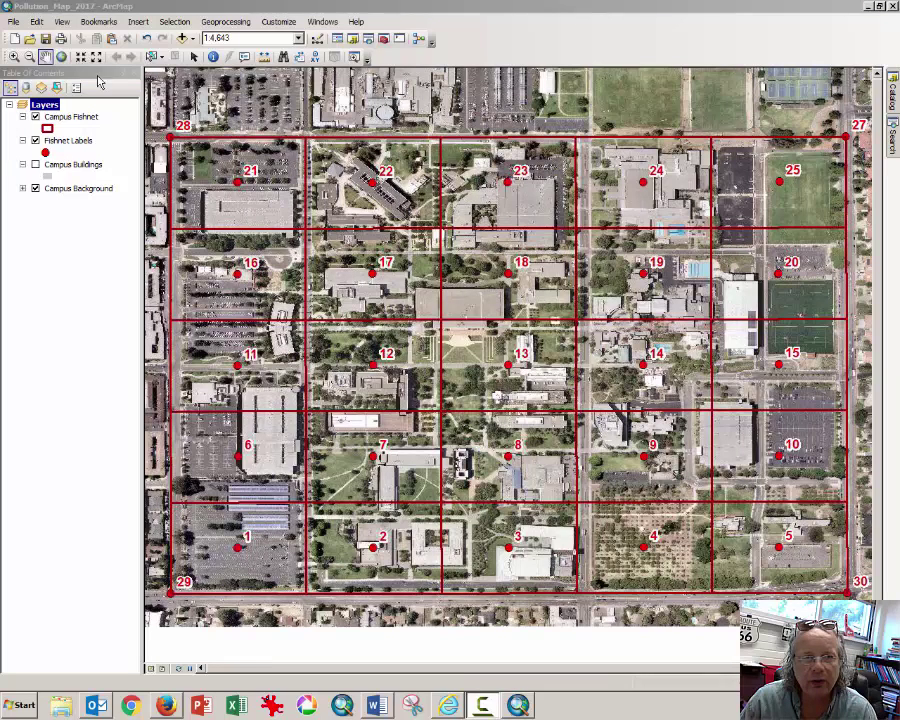
Add the 'Add Me$' sheet of the Friday_8AM Excel workbook in Home - Geog102\Pollution to the map.
{"action": "left_click", "coordinate": [150, 9]}
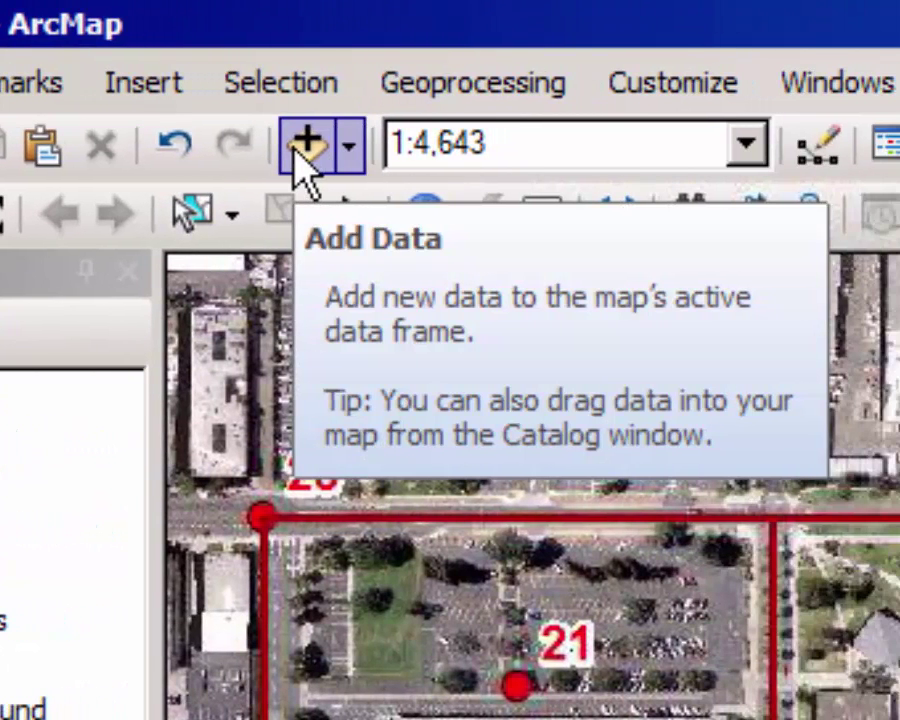
{"action": "left_click", "coordinate": [297, 152]}
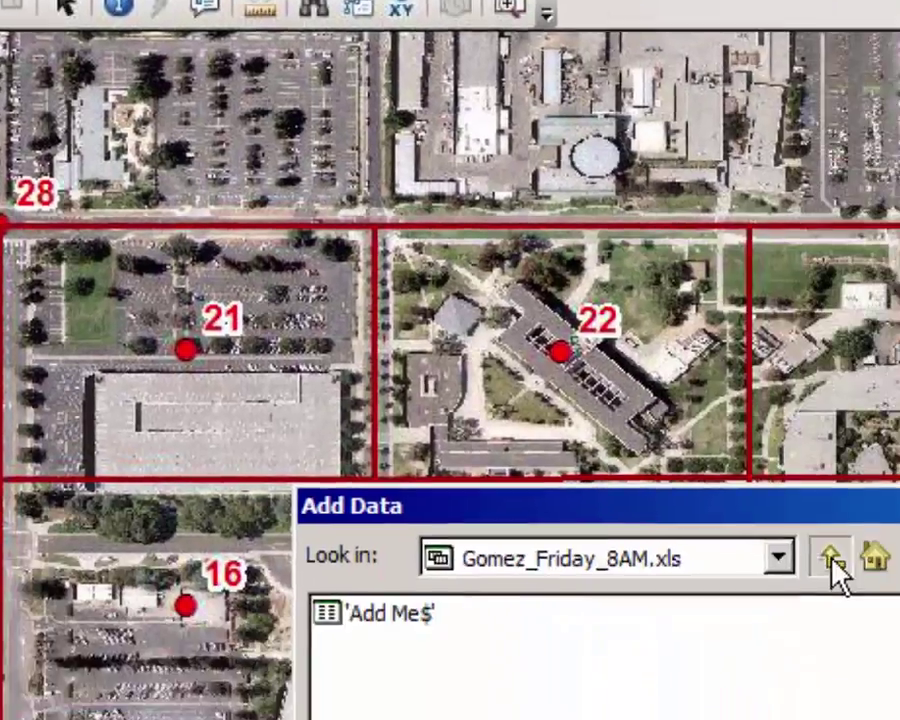
{"action": "left_click", "coordinate": [832, 562]}
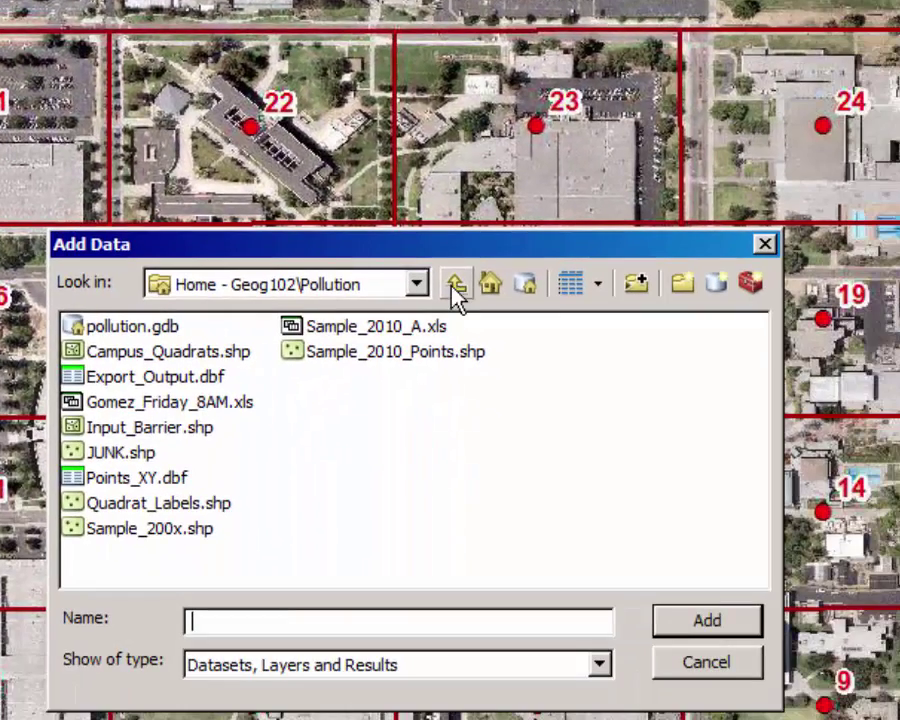
{"action": "left_click", "coordinate": [414, 292]}
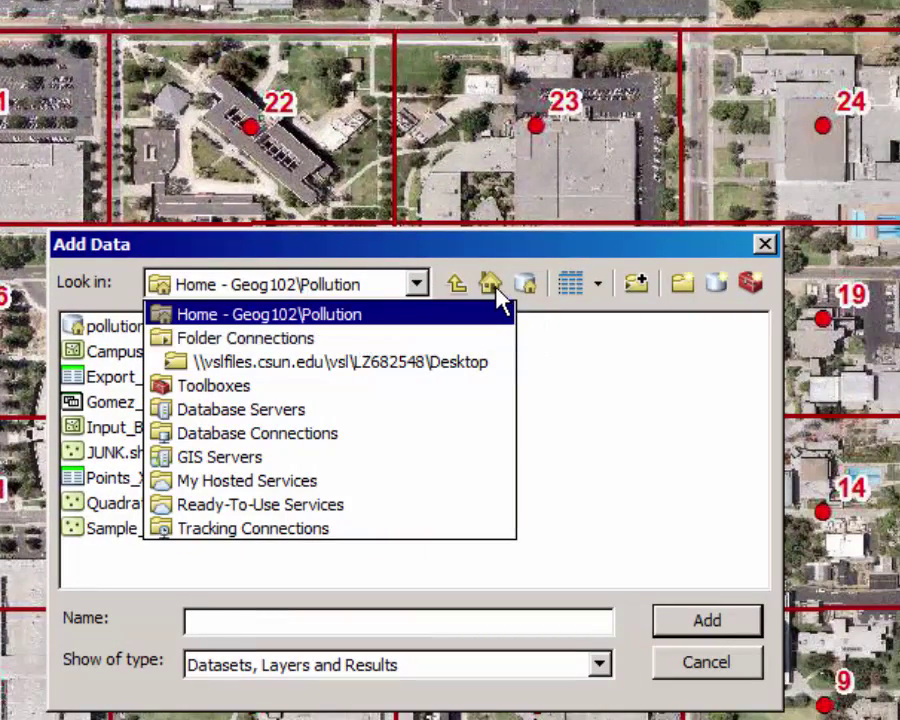
{"action": "left_click", "coordinate": [337, 318]}
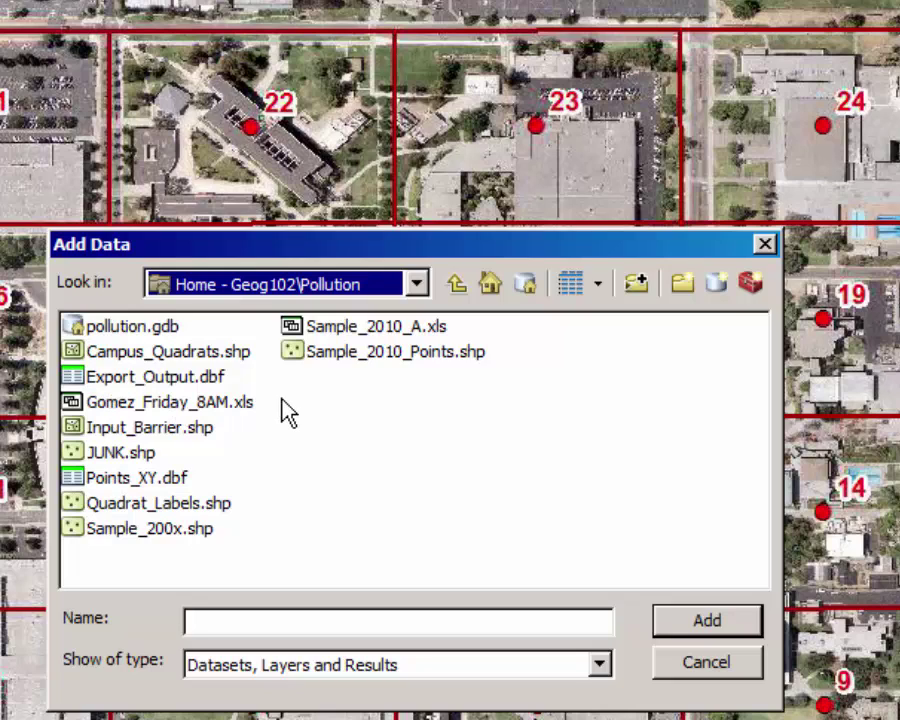
{"action": "left_click", "coordinate": [218, 404]}
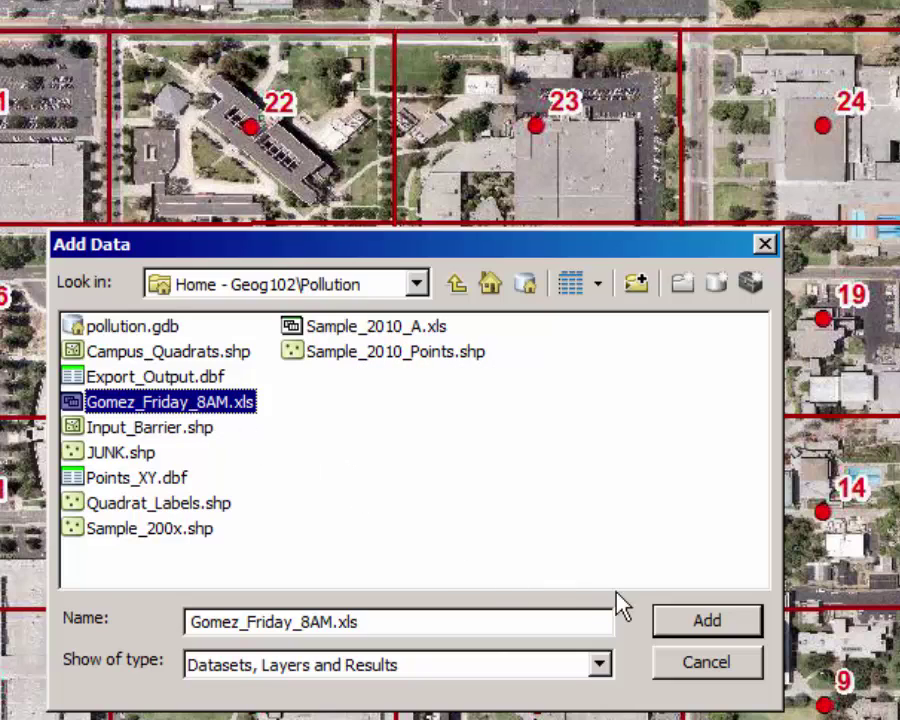
{"action": "left_click", "coordinate": [715, 622]}
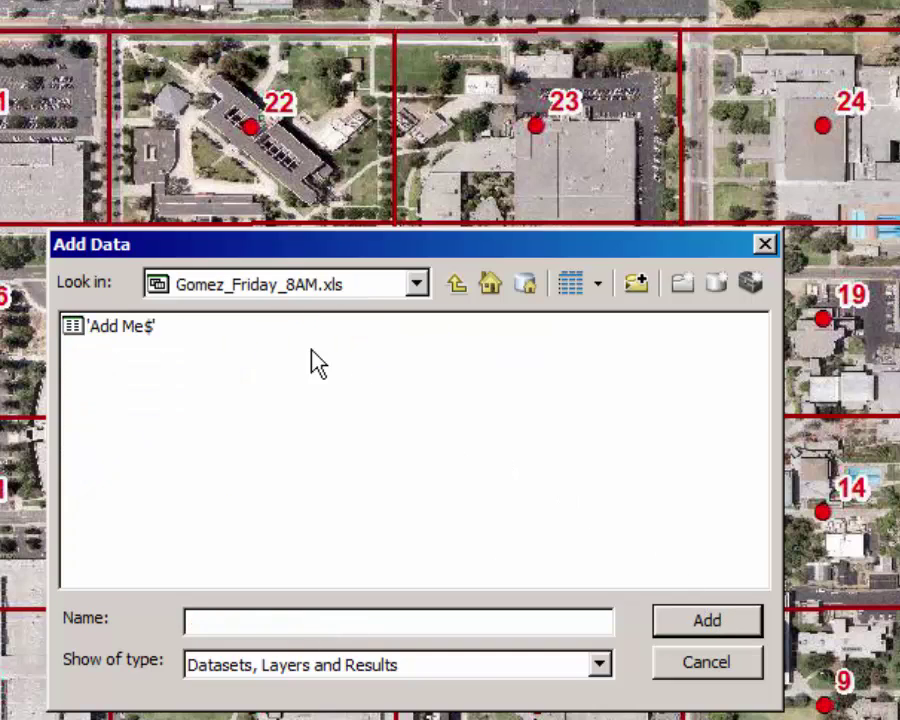
{"action": "left_click", "coordinate": [142, 330]}
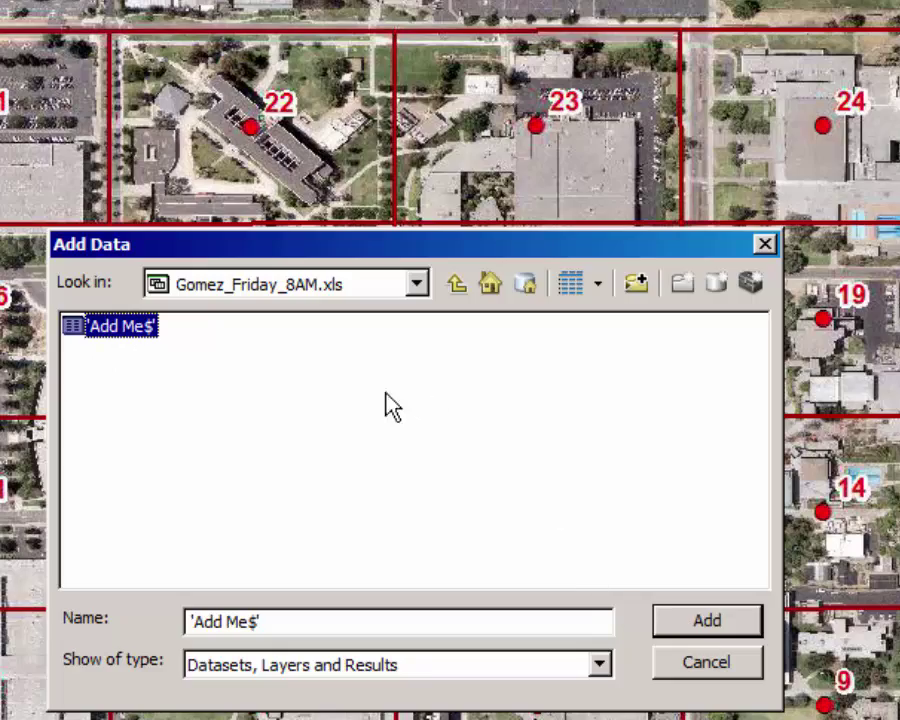
{"action": "double_click", "coordinate": [114, 341]}
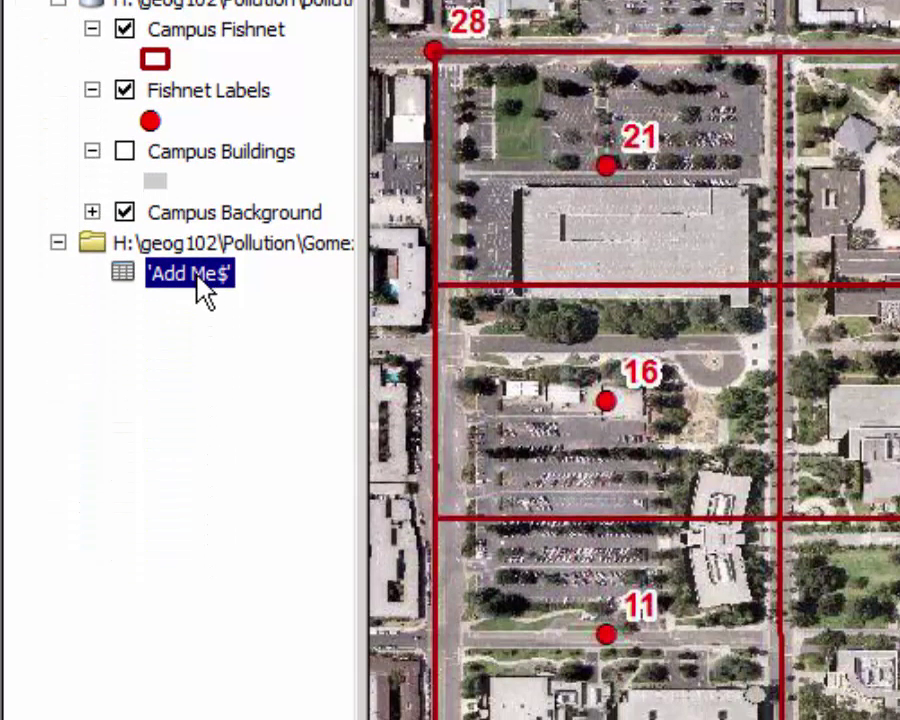
Display the 'Add Me$' table as XY data using Longitude for X, Latitude for Y and the GCS_WGS_1984 coordinate system.
{"action": "right_click", "coordinate": [205, 290]}
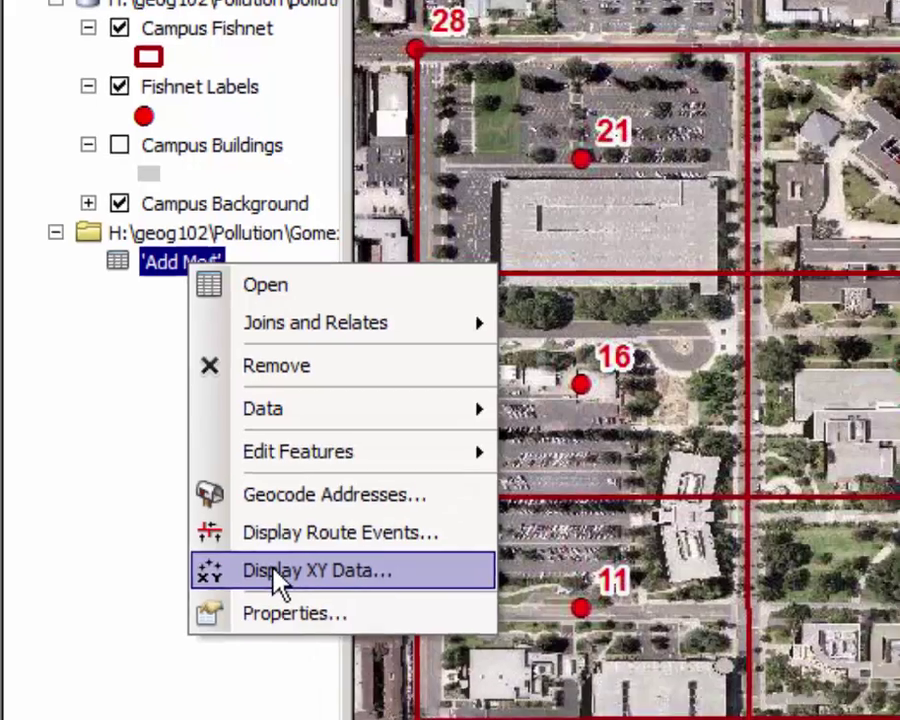
{"action": "left_click", "coordinate": [290, 600]}
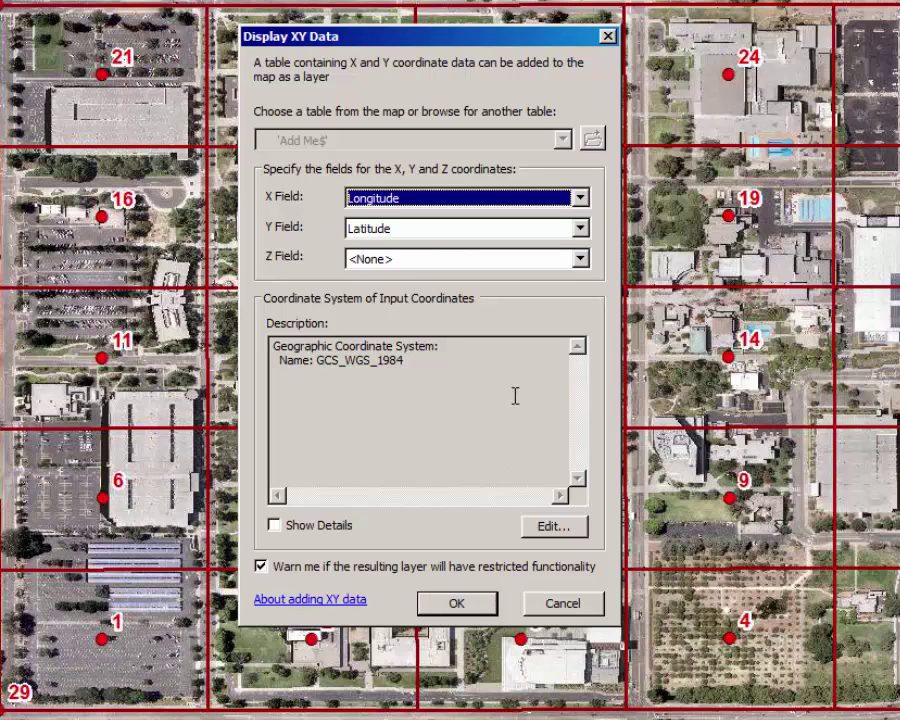
{"action": "left_click", "coordinate": [457, 604]}
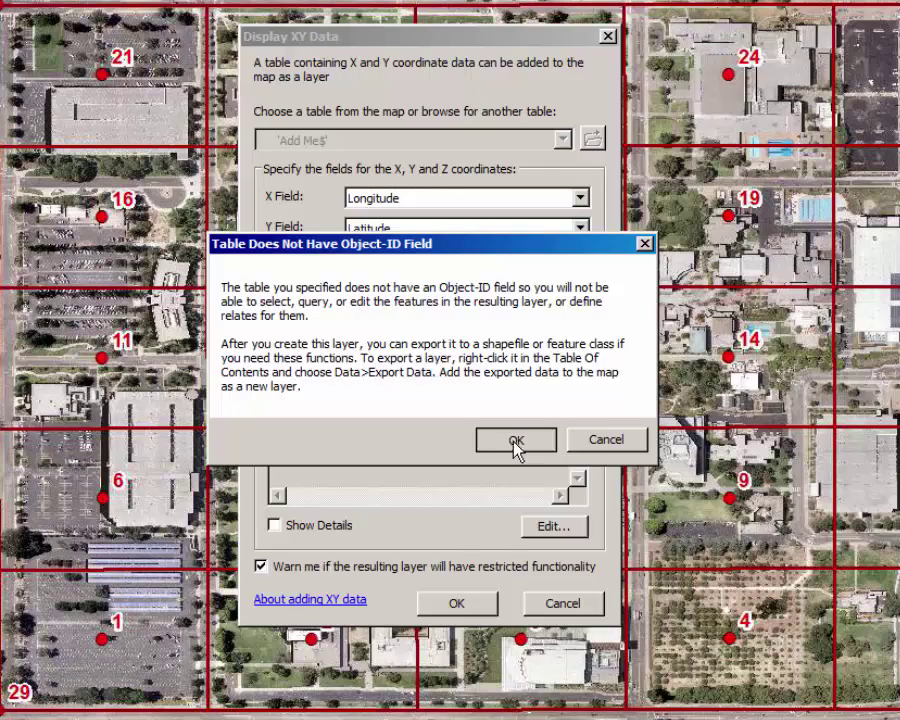
{"action": "left_click", "coordinate": [514, 442]}
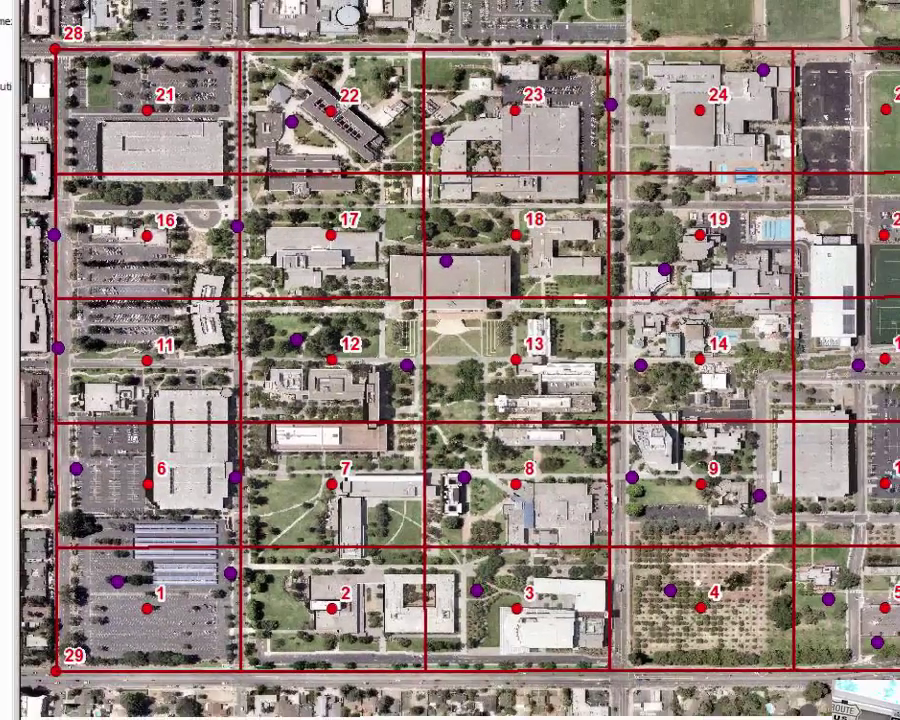
Change the marker symbol of the 'Add Me$' Events layer to the green Square 2 from the ESRI styles.
{"action": "left_click", "coordinate": [59, 140]}
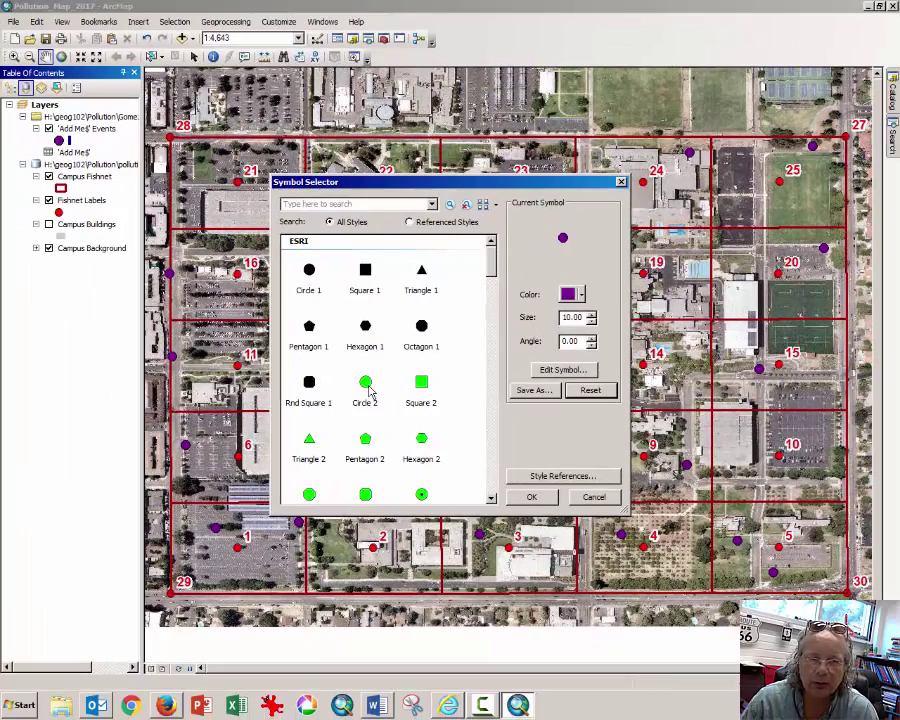
{"action": "key", "text": "Escape"}
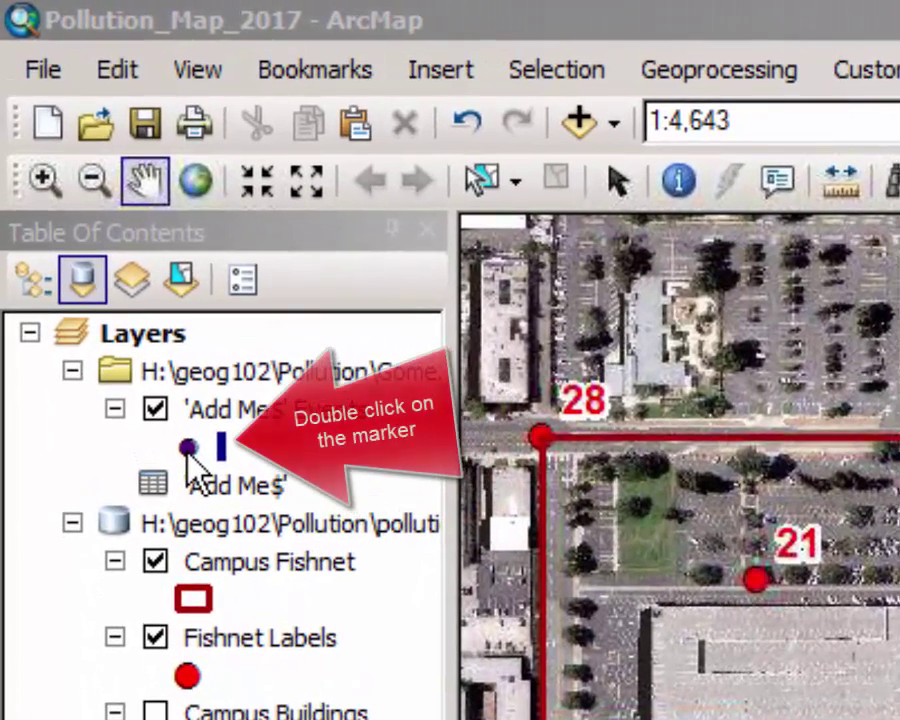
{"action": "double_click", "coordinate": [188, 453]}
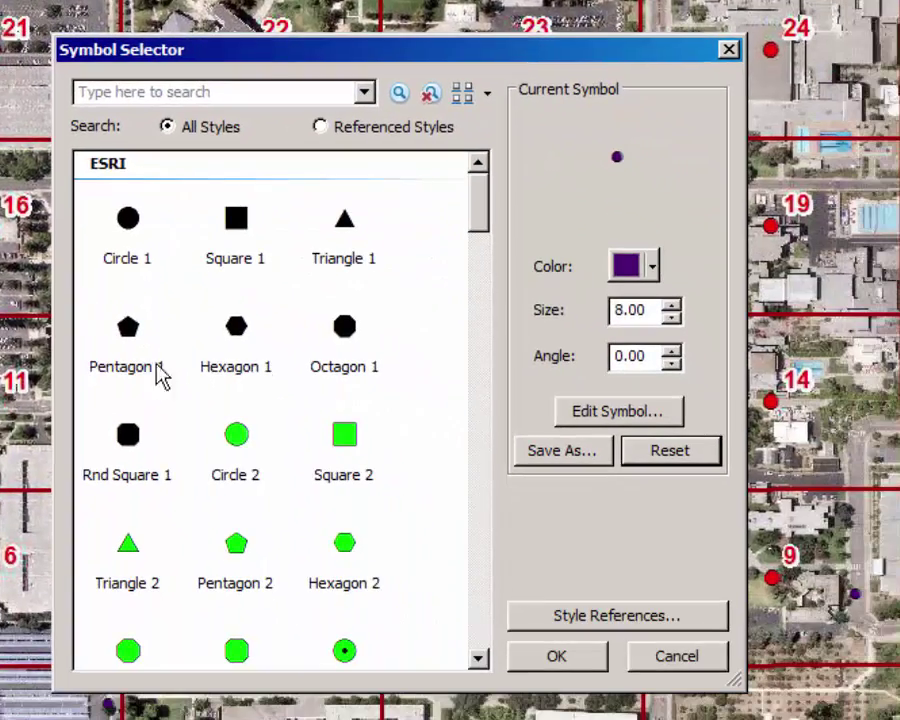
{"action": "left_click", "coordinate": [246, 450]}
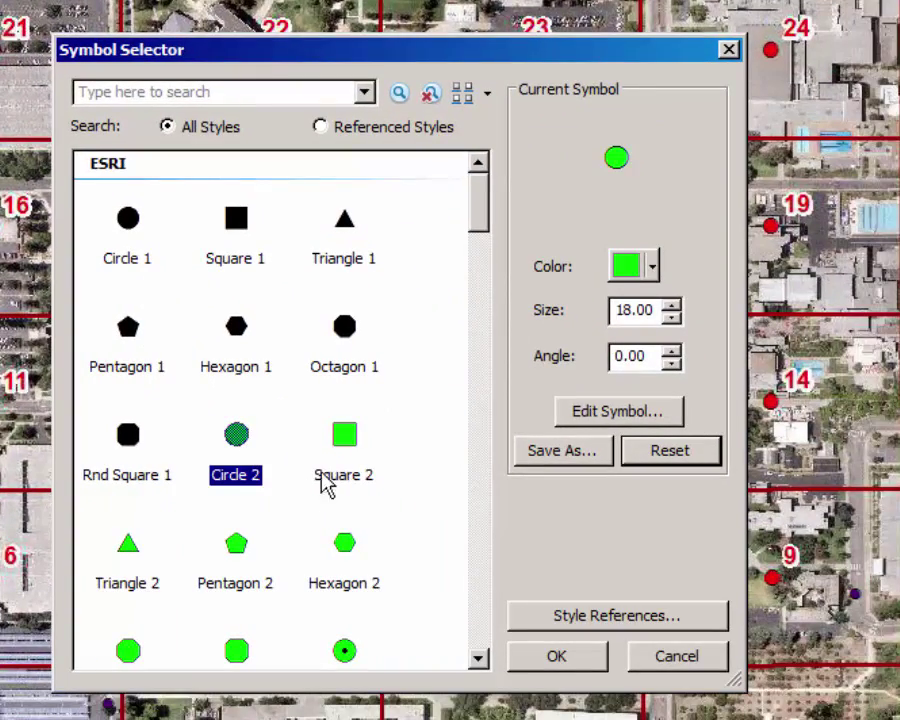
{"action": "left_click", "coordinate": [340, 440]}
{"action": "left_click", "coordinate": [583, 658]}
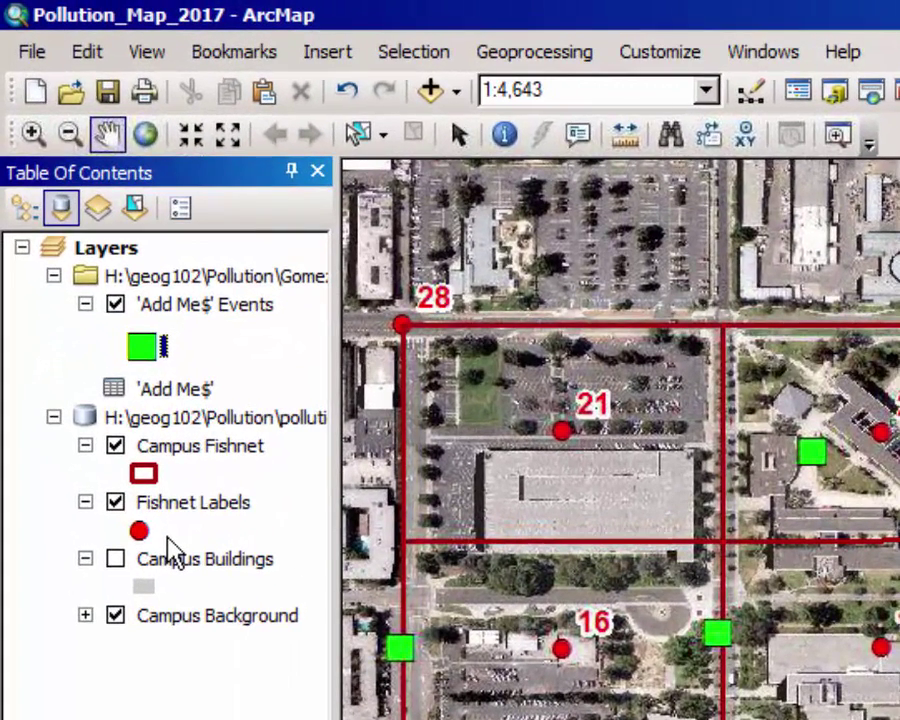
Open the Export Data settings for the 'Add Me$' Events layer.
{"action": "right_click", "coordinate": [263, 322]}
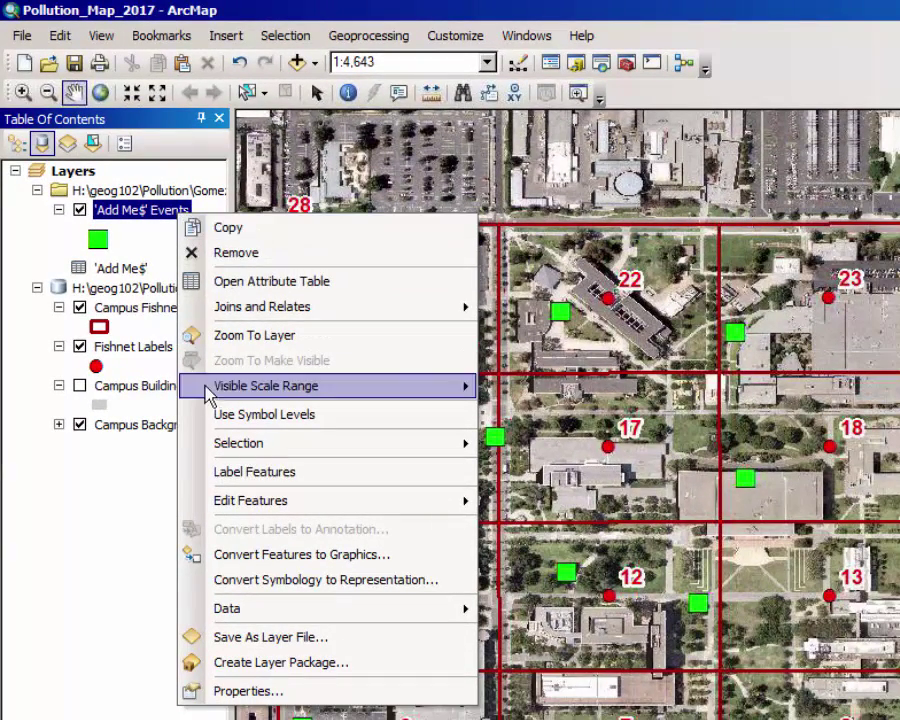
{"action": "mouse_move", "coordinate": [240, 616]}
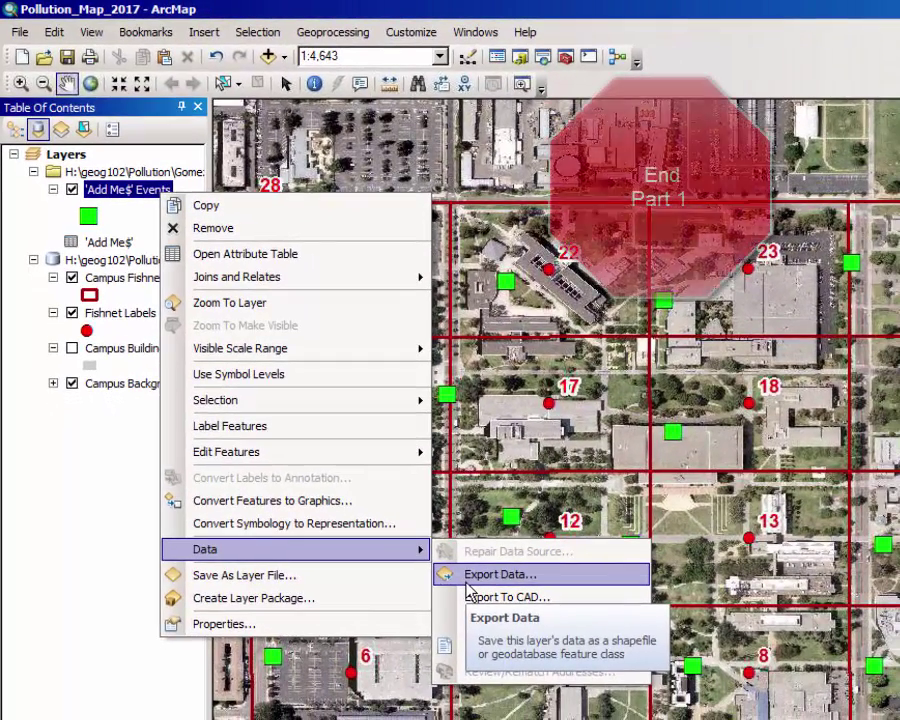
{"action": "key", "text": "Escape"}
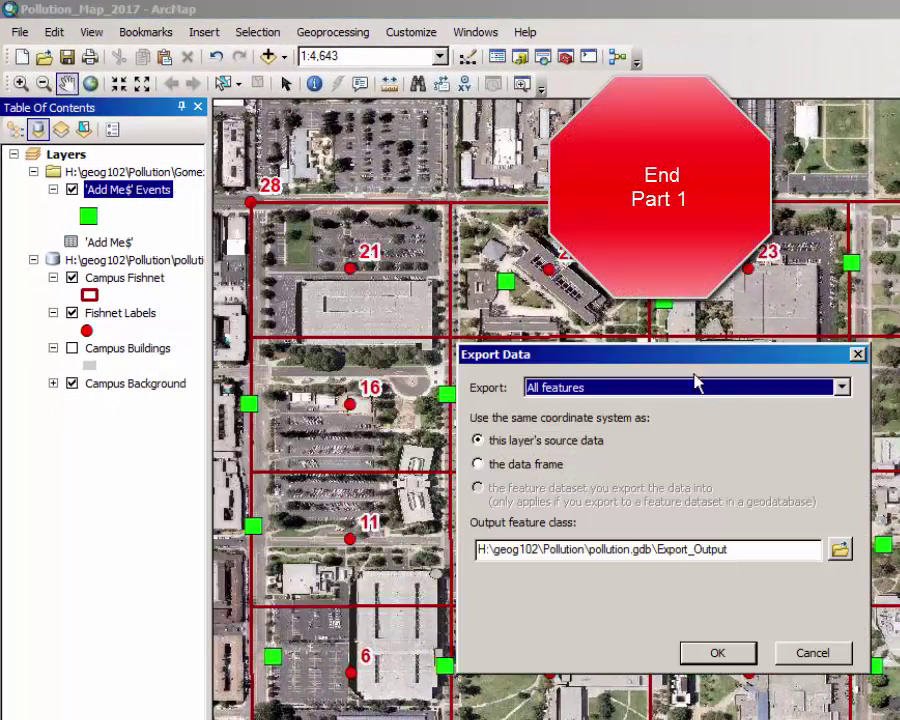